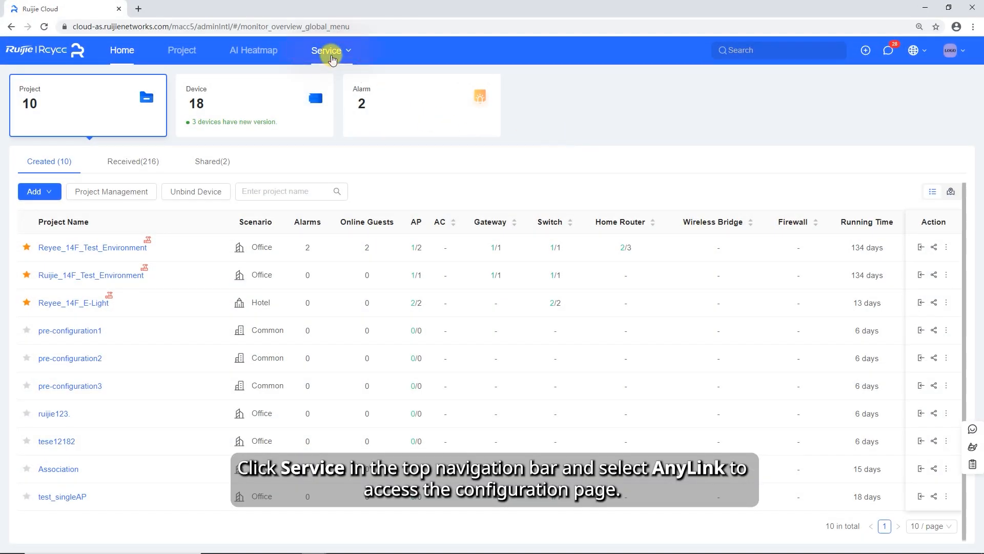
# Step: From Service > AnyLink, create the first SD-WAN group named 'test' and confirm
pyautogui.click(332, 56)
pyautogui.click(77, 111)
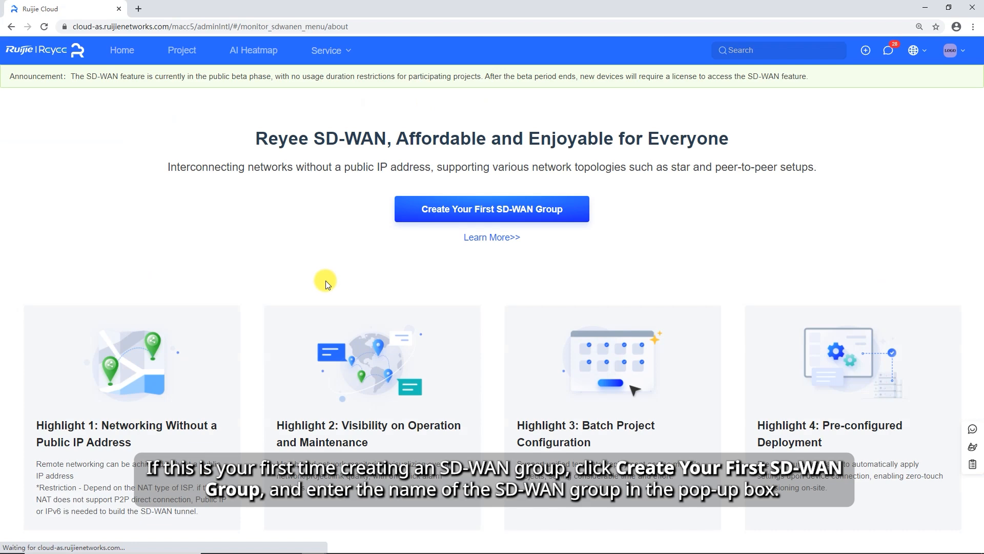
pyautogui.click(439, 208)
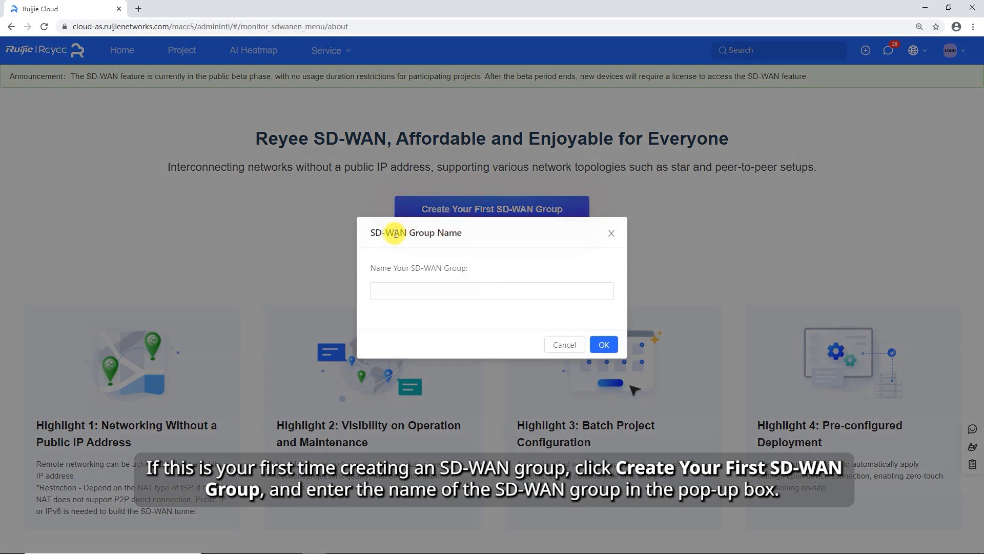
pyautogui.click(391, 292)
pyautogui.click(390, 317)
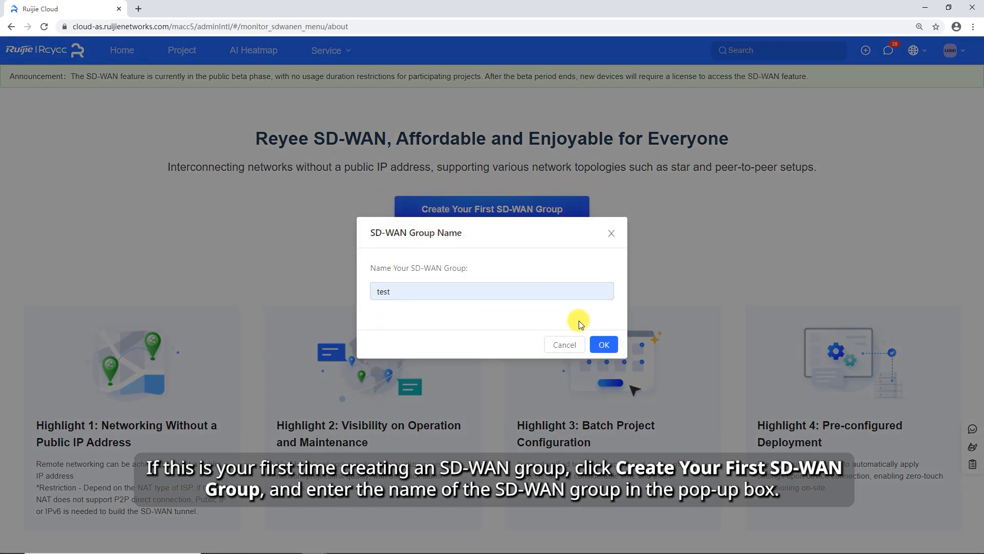
pyautogui.click(603, 345)
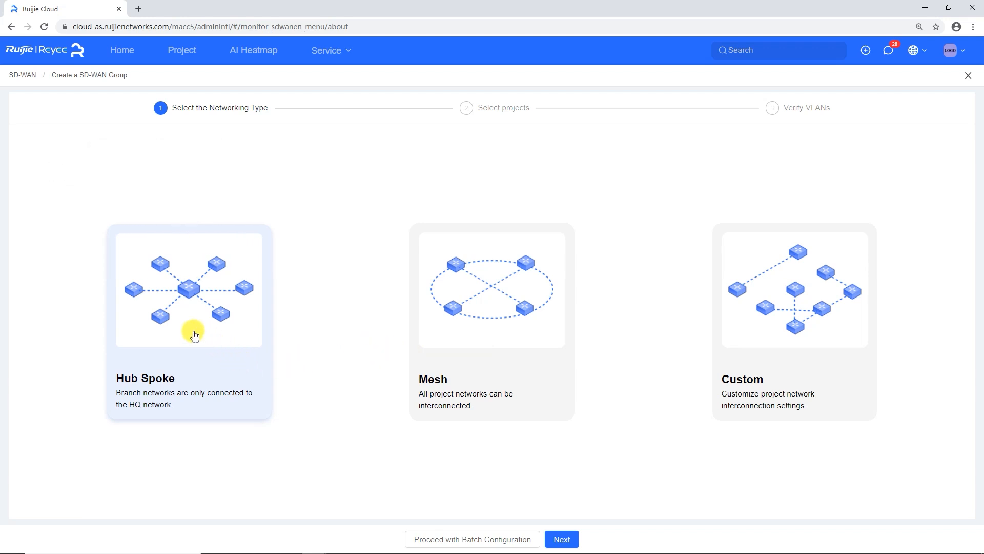
# Step: Preview the Mesh and Custom types, then proceed with batch configuration instead
pyautogui.click(476, 351)
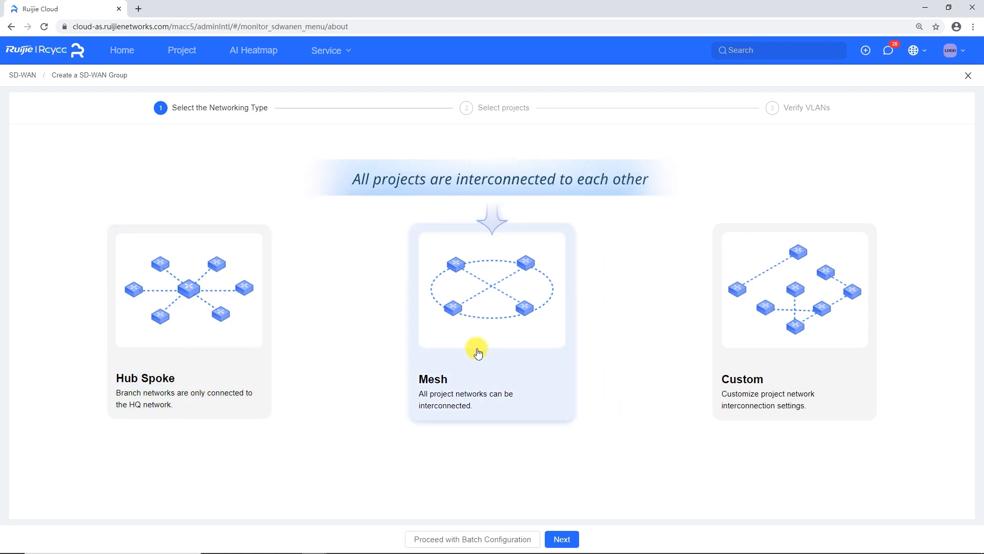
pyautogui.click(770, 338)
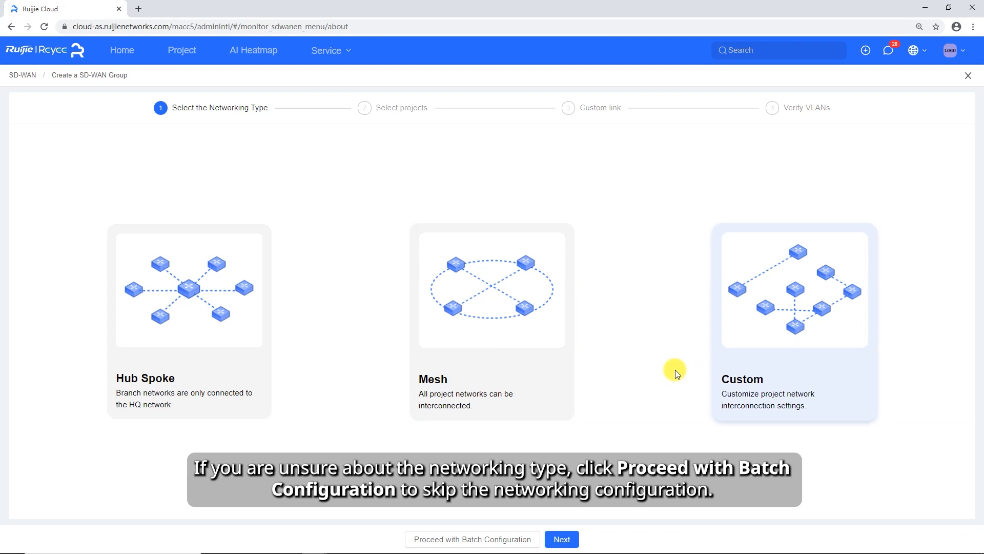
pyautogui.click(432, 539)
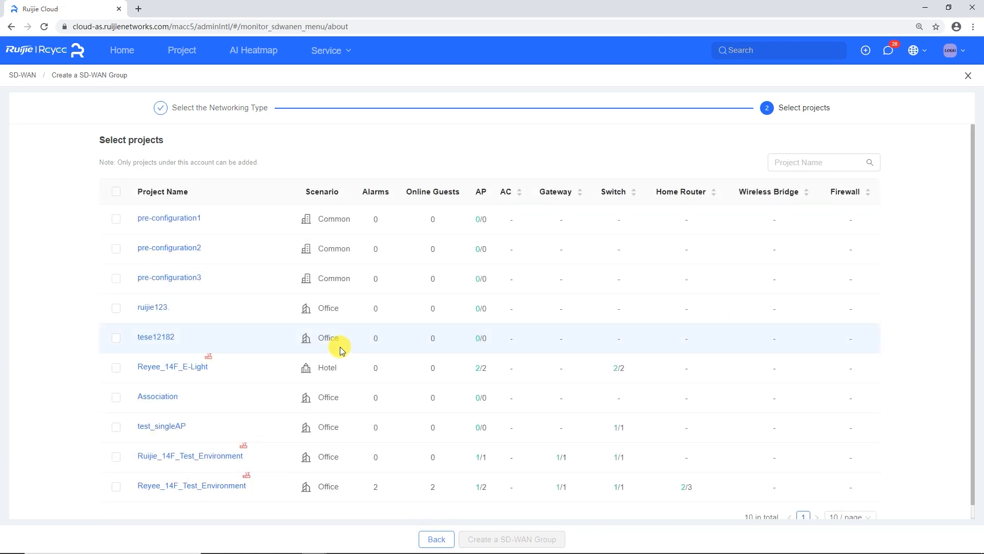
# Step: Create a group from pre-configuration1 and pre-configuration2, then return to networking types
pyautogui.click(117, 219)
pyautogui.click(116, 250)
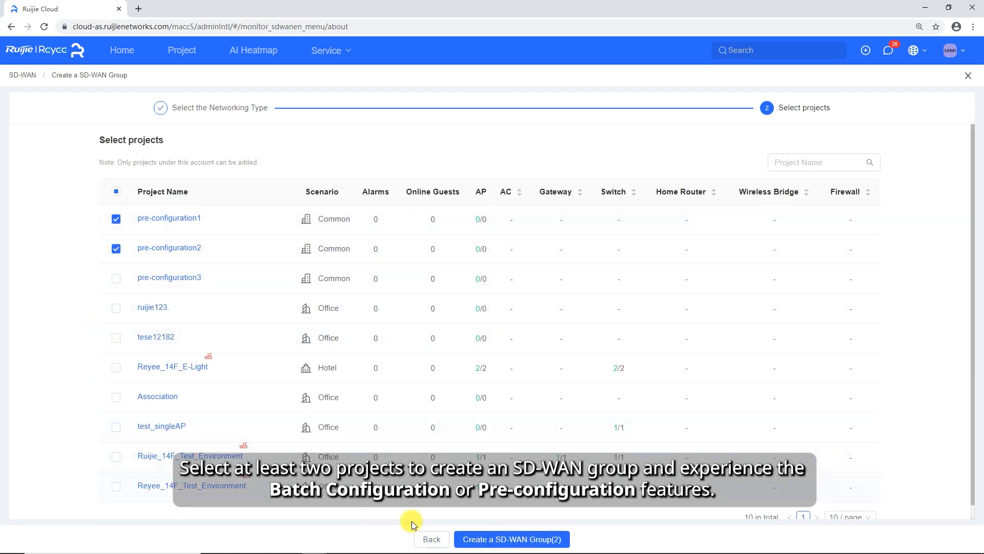
pyautogui.click(487, 540)
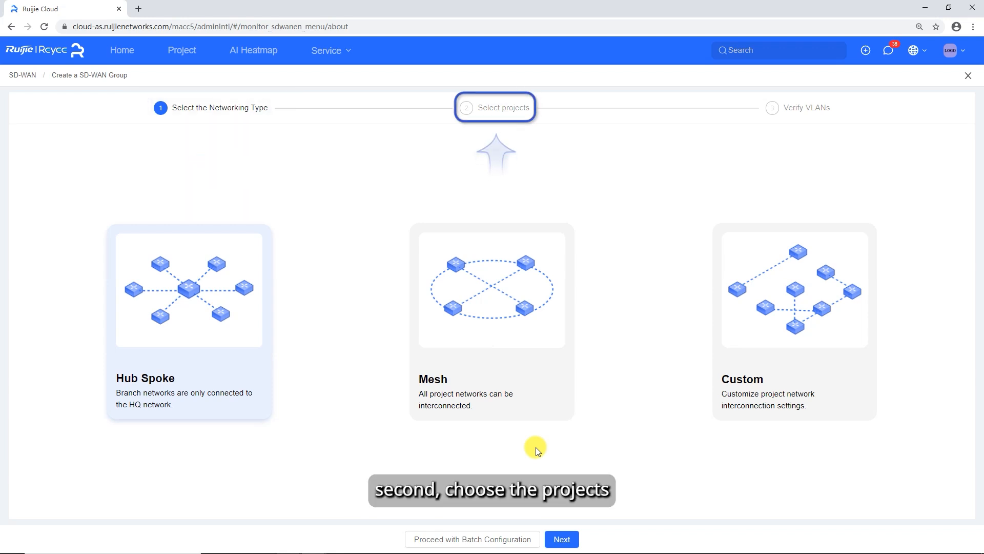
pyautogui.click(691, 350)
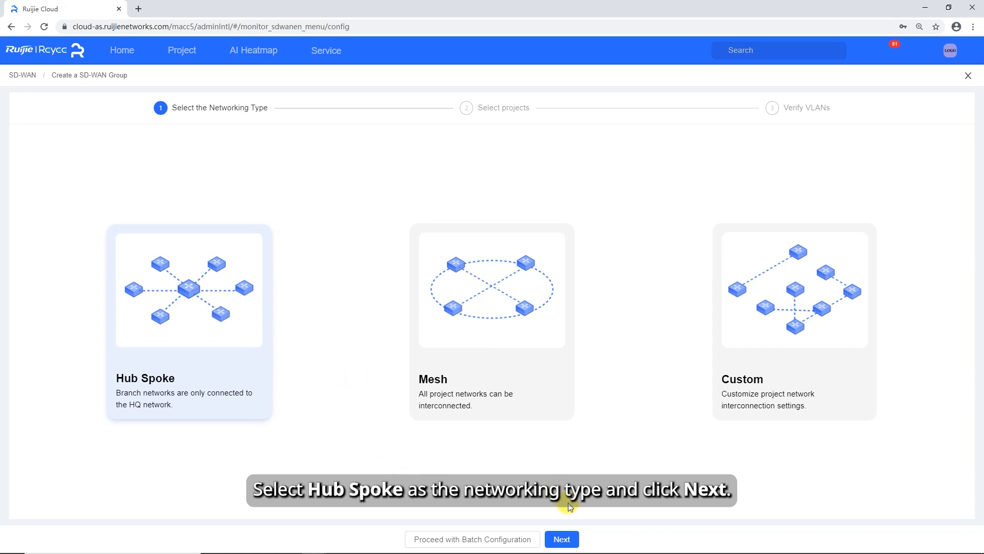
# Step: Continue with Hub Spoke, set SD-WAN_HQ as HQ and SD-WAN_Branch1 and SD-WAN_Branch2 as branches
pyautogui.click(562, 538)
pyautogui.click(269, 142)
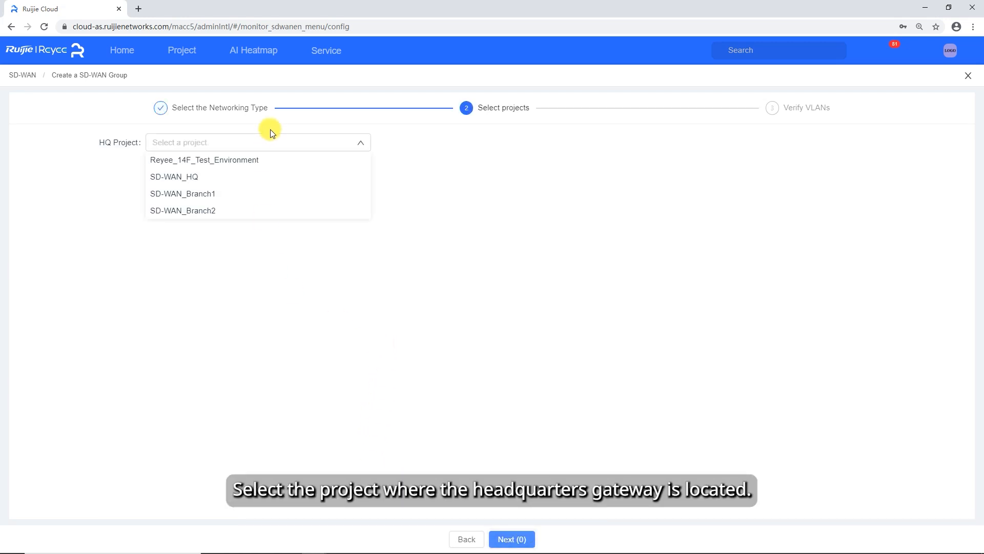
pyautogui.click(195, 176)
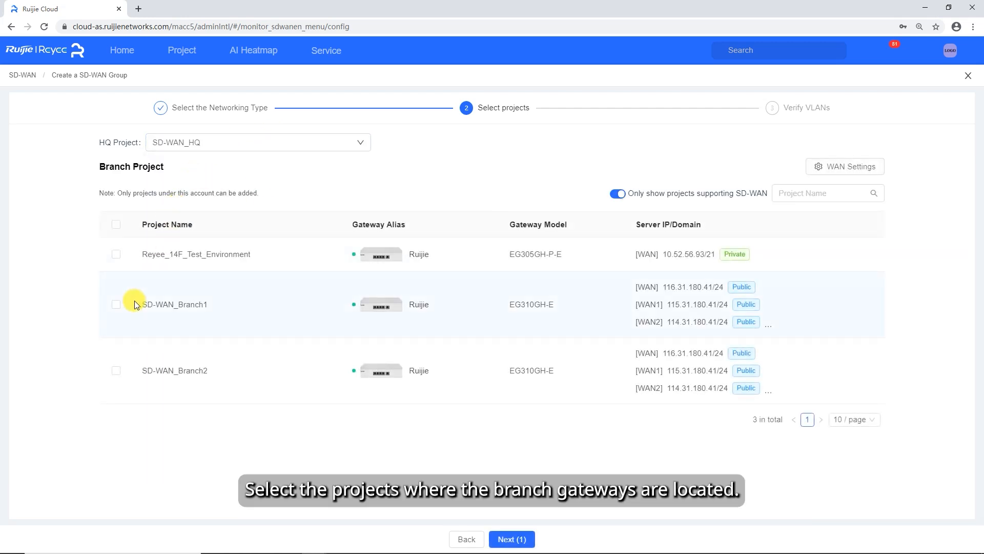
pyautogui.click(116, 372)
pyautogui.click(116, 374)
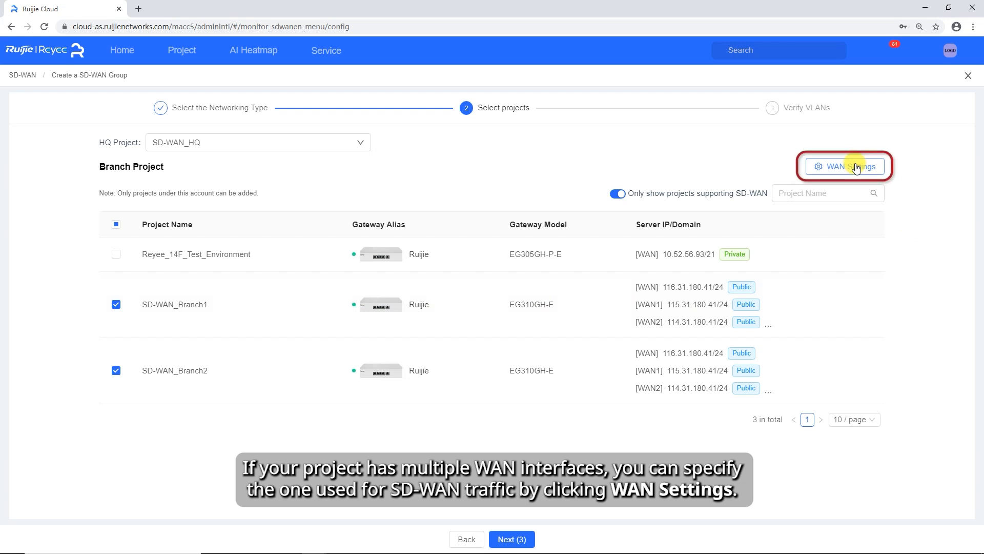
pyautogui.click(857, 168)
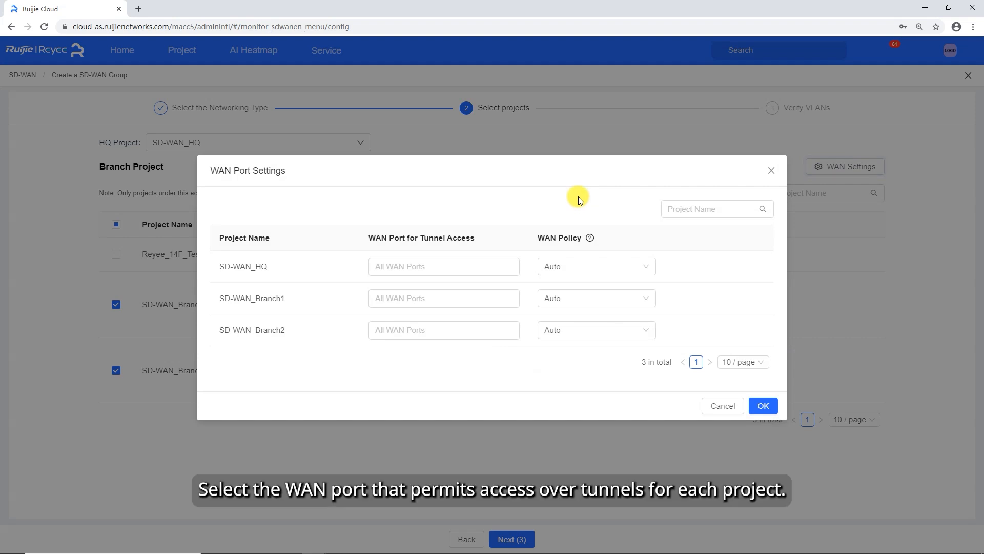
# Step: Assign WAN and WAN1 to SD-WAN_HQ with Auto policy and continue to VLAN verification
pyautogui.click(458, 266)
pyautogui.click(387, 290)
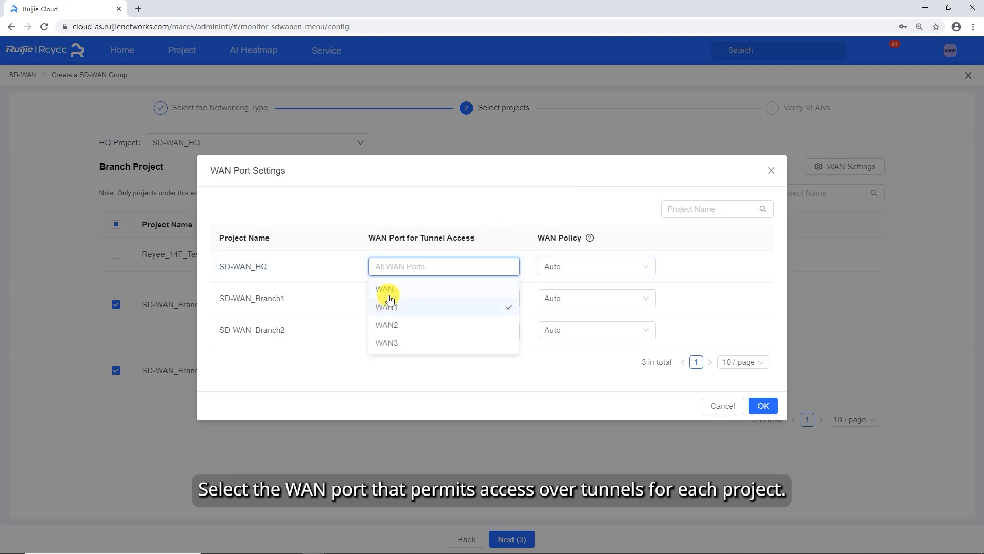
pyautogui.click(397, 308)
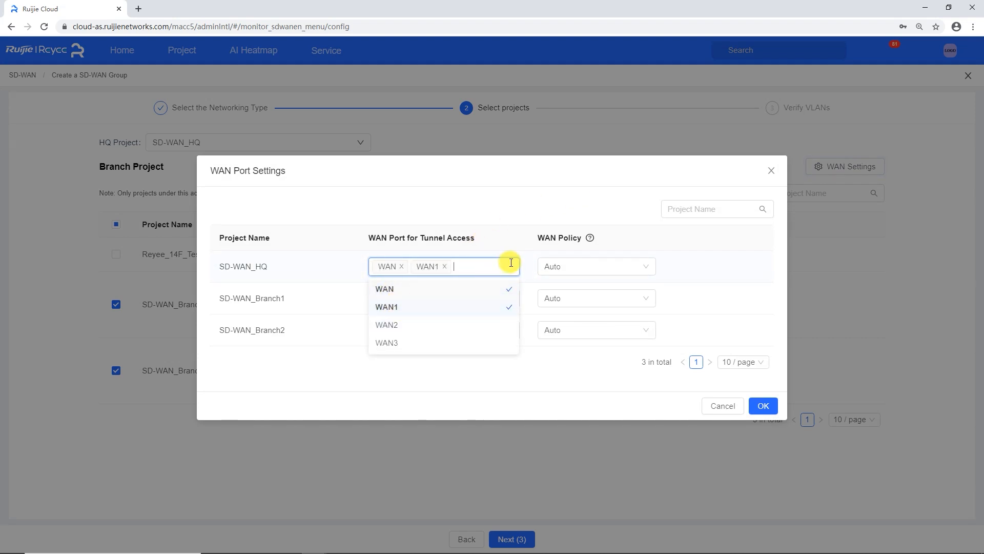
pyautogui.click(538, 254)
pyautogui.click(573, 266)
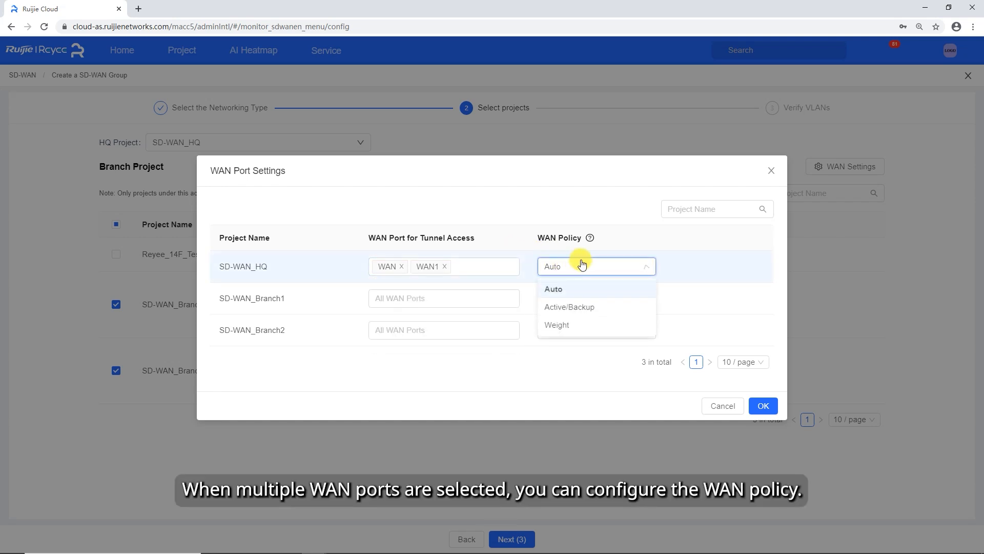
pyautogui.click(597, 288)
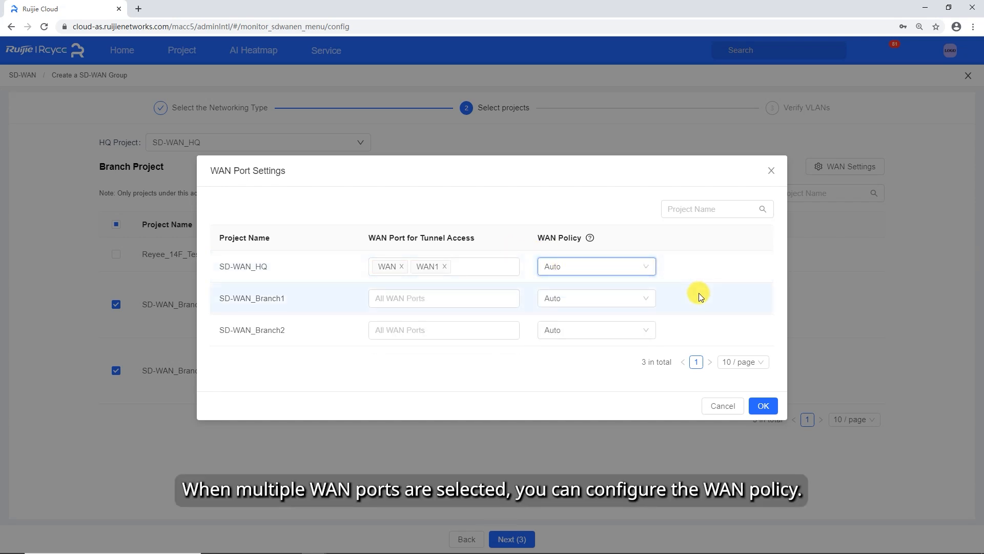
pyautogui.click(735, 408)
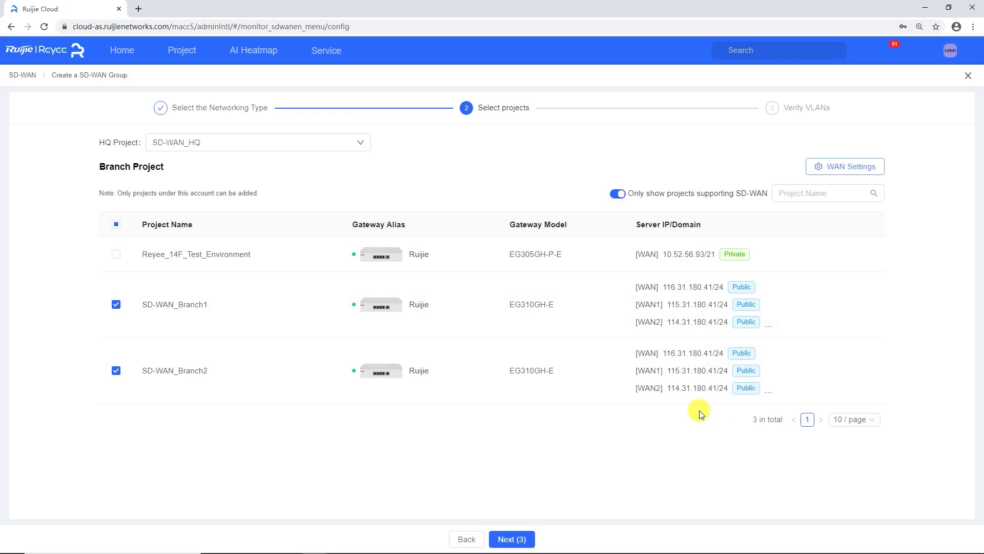
pyautogui.click(514, 540)
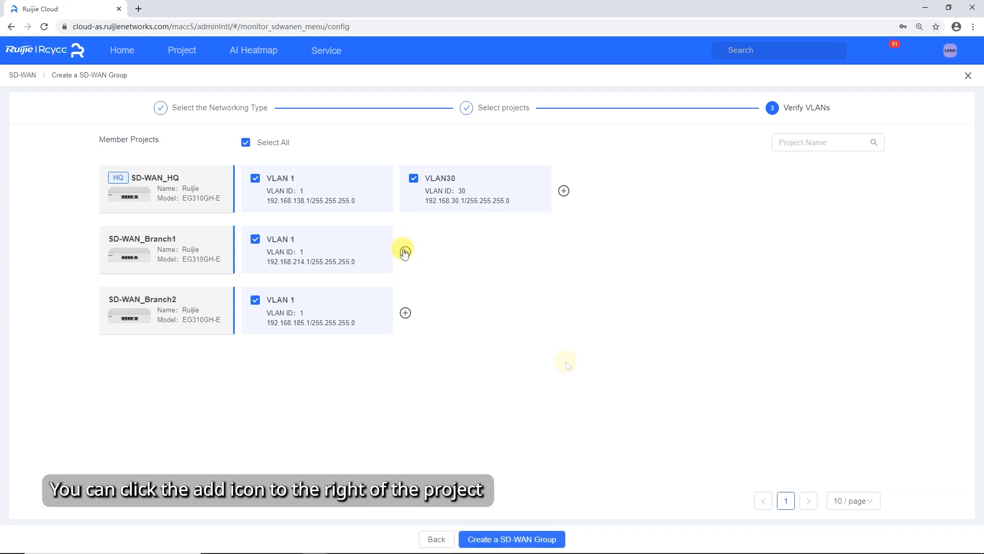
# Step: Add VLAN60 with ID 60 to SD-WAN_Branch1 and create the SD-WAN group
pyautogui.click(406, 253)
pyautogui.click(400, 283)
pyautogui.write('VLAN60')
pyautogui.click(369, 323)
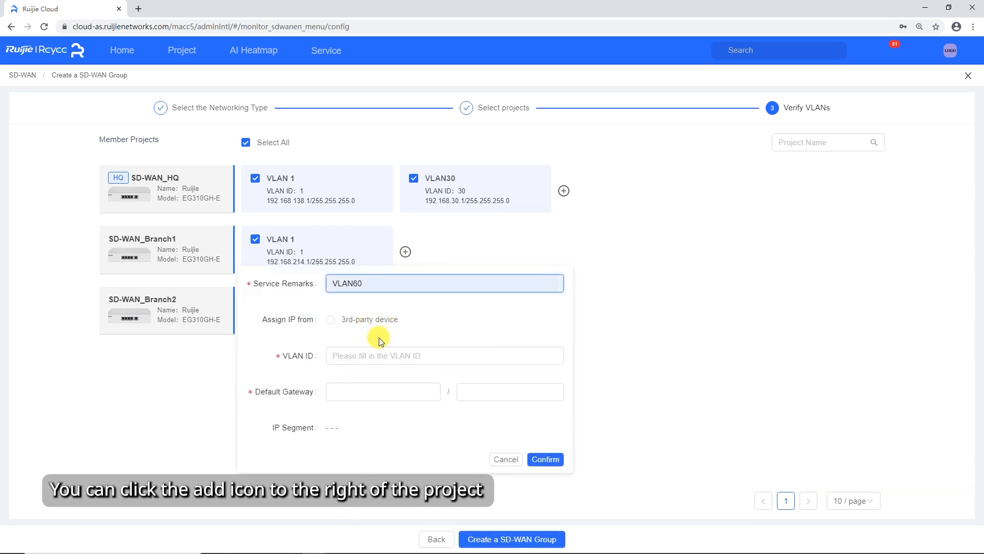
pyautogui.click(385, 374)
pyautogui.write('60')
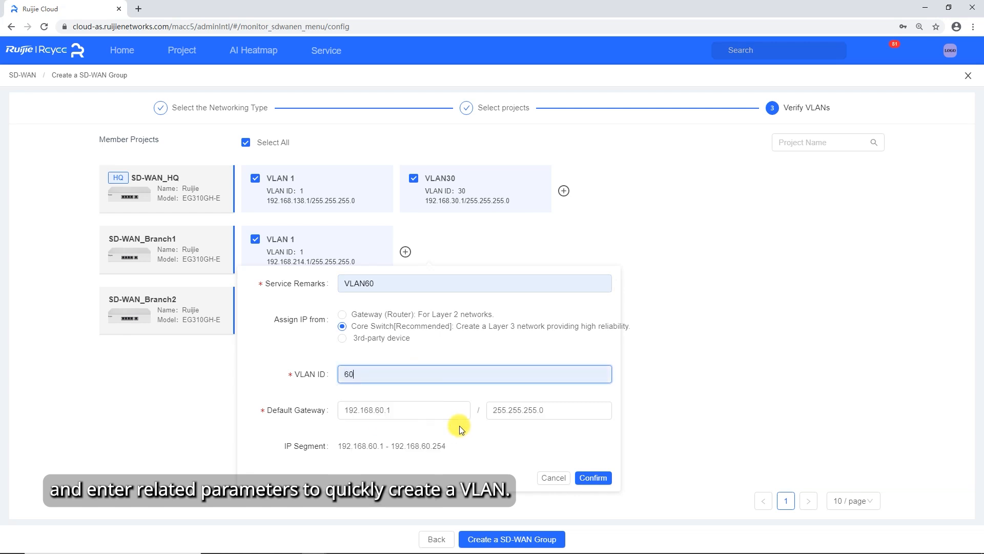
pyautogui.click(593, 478)
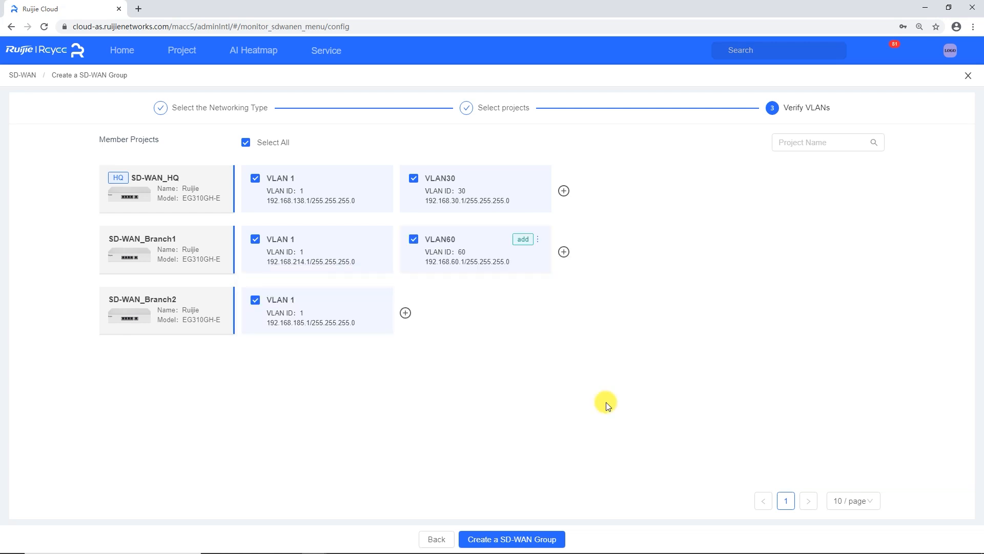
pyautogui.click(538, 539)
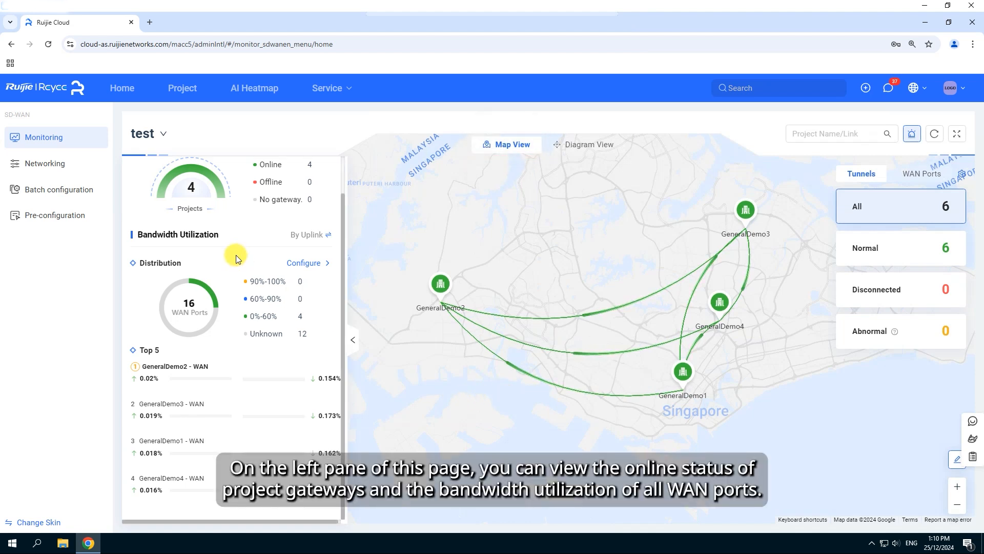
pyautogui.scroll(1, 240, 255)
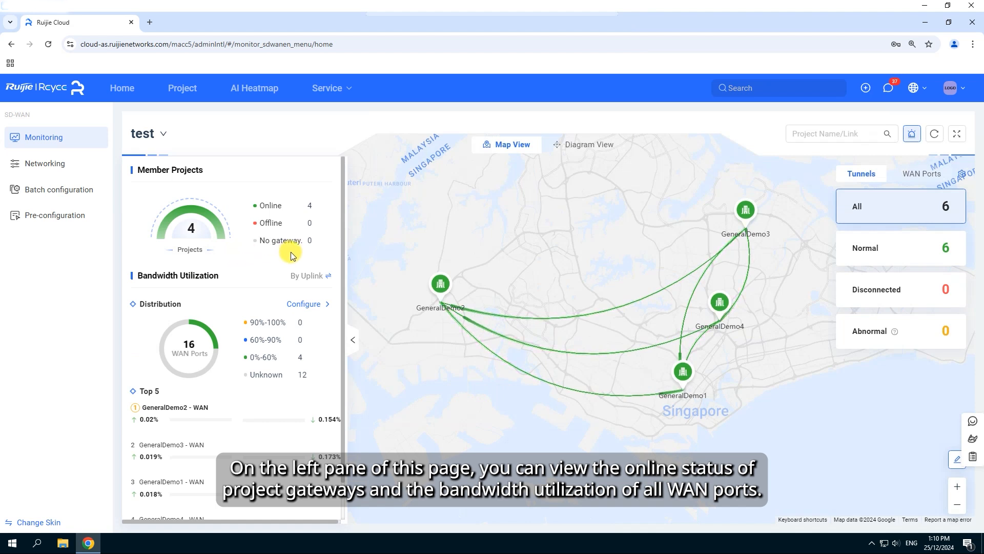
pyautogui.scroll(-1, 281, 383)
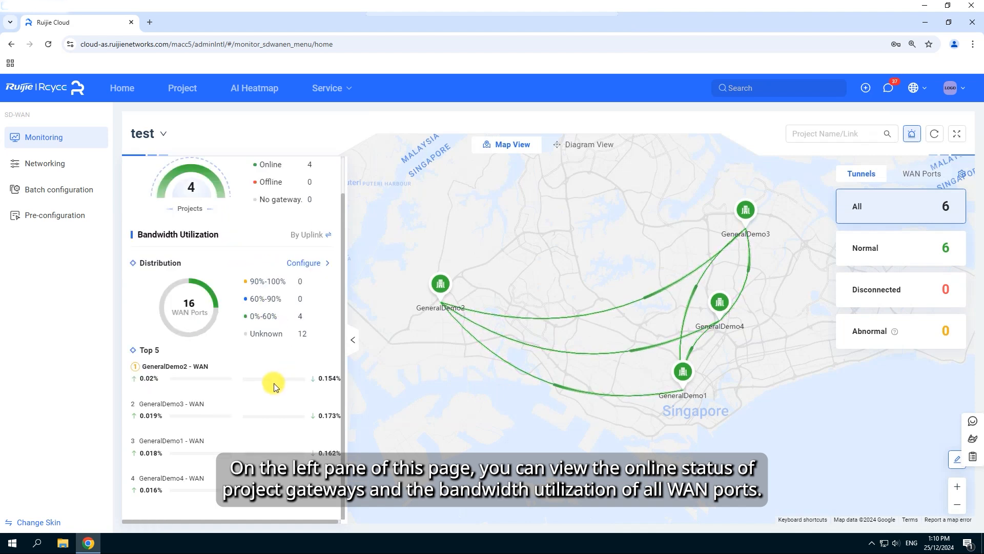
# Step: Inspect GeneralDemo1 WAN1's downlink and uplink bandwidth fields, then cancel without changes
pyautogui.click(306, 263)
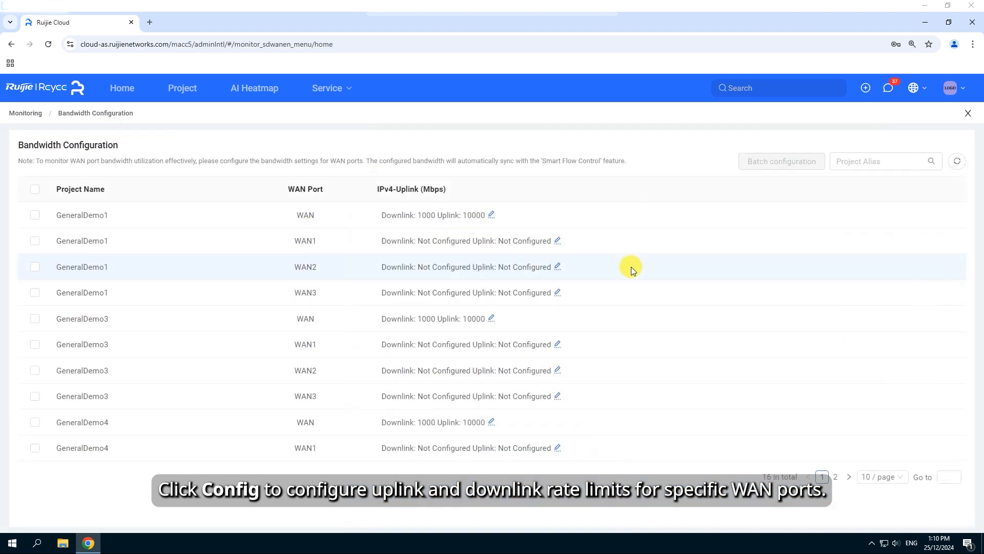
pyautogui.click(558, 241)
pyautogui.click(517, 290)
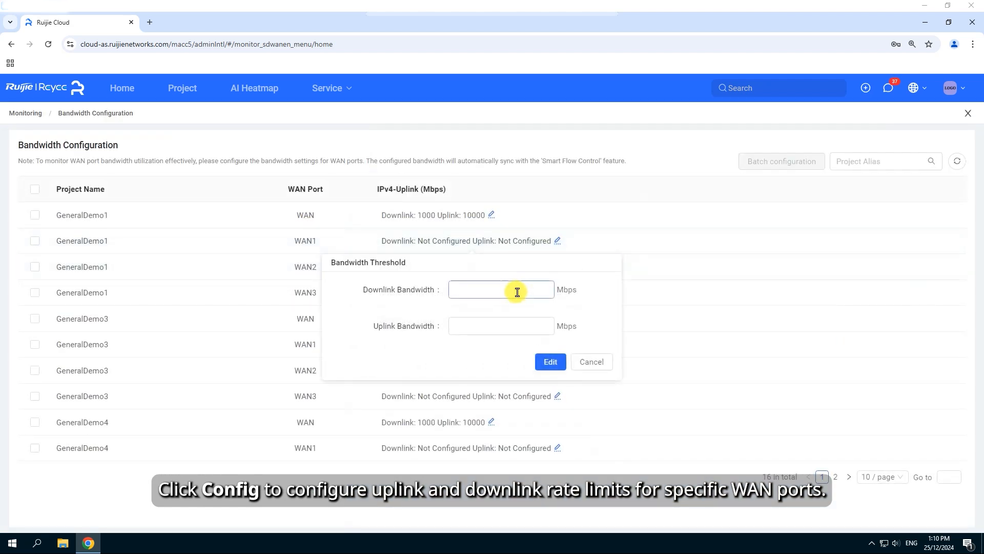
pyautogui.click(497, 327)
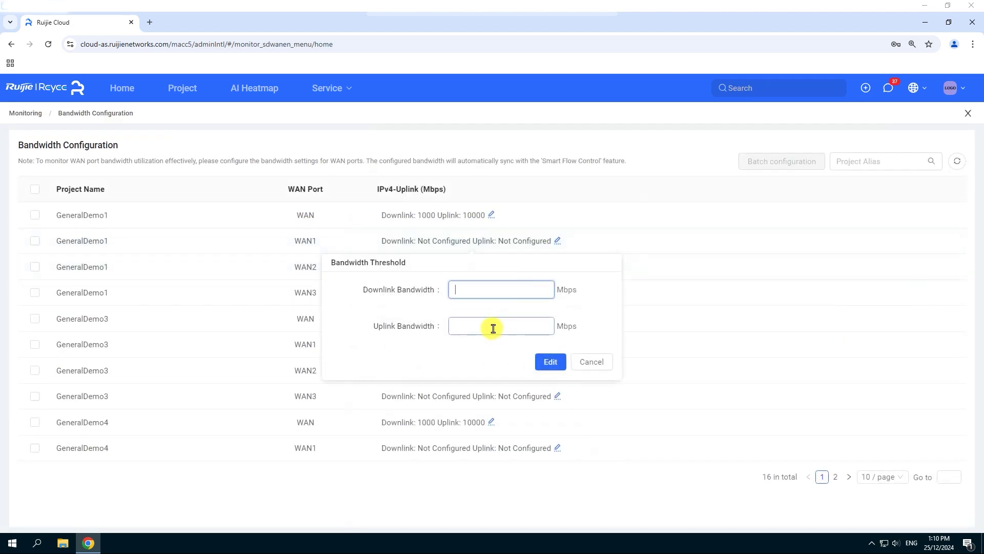
pyautogui.click(591, 362)
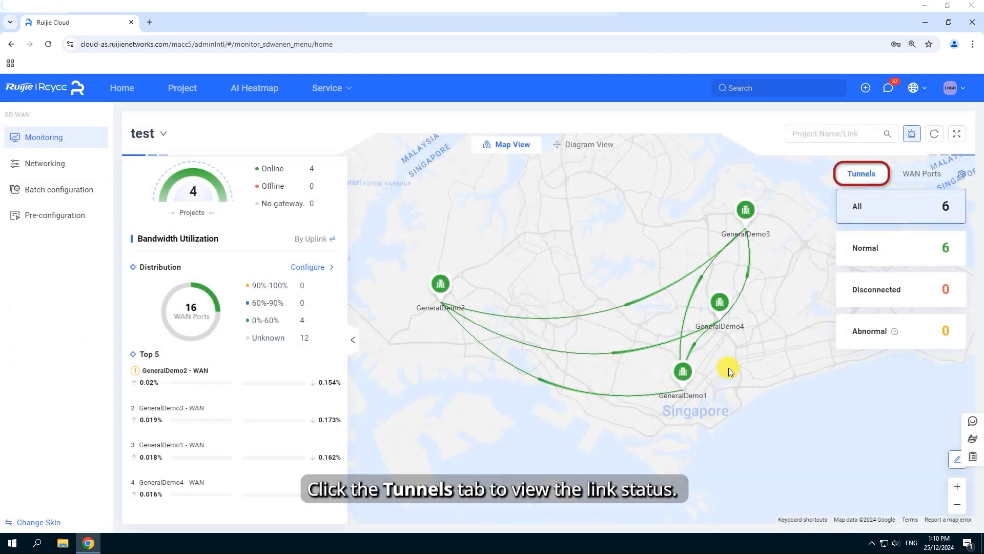
# Step: From the Normal tunnels list, view and close the GeneralDemo1–GeneralDemo4 link details
pyautogui.click(863, 251)
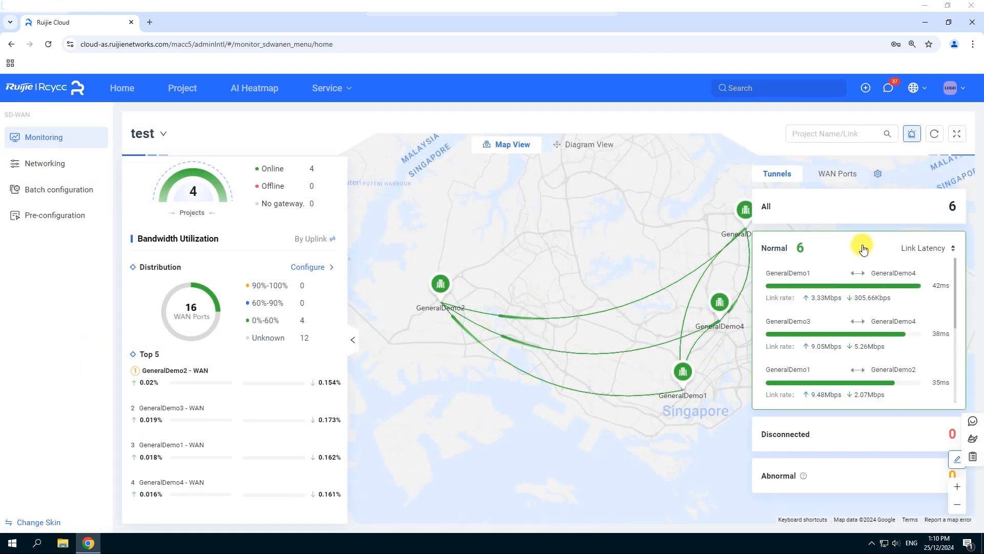
pyautogui.click(882, 293)
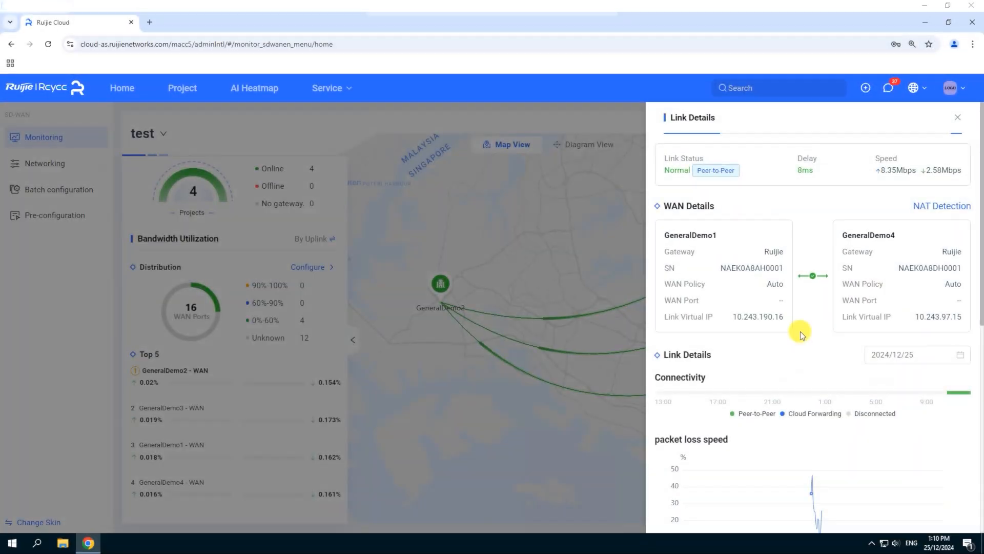
pyautogui.scroll(-3, 777, 324)
pyautogui.scroll(5, 817, 346)
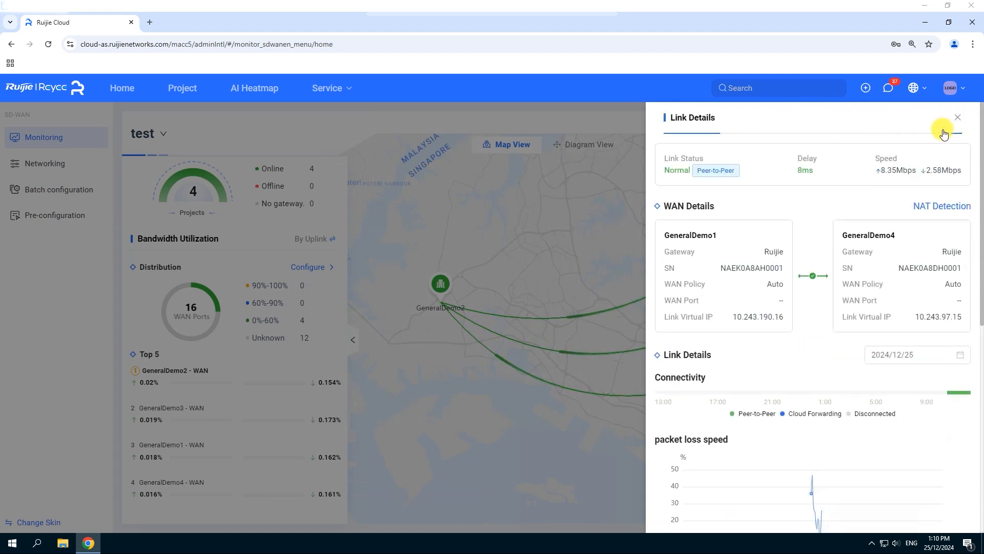
pyautogui.click(958, 118)
# Step: Check GeneralDemo4's WAN port details, then save thresholds of 120 ms latency and 90% utilization
pyautogui.click(867, 253)
pyautogui.moveTo(854, 332)
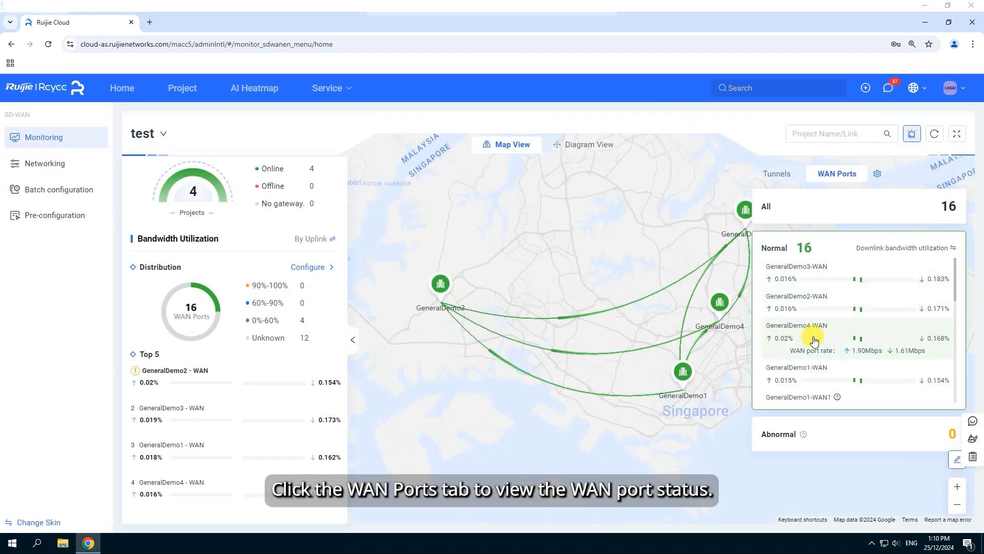
pyautogui.click(798, 330)
pyautogui.moveTo(894, 314)
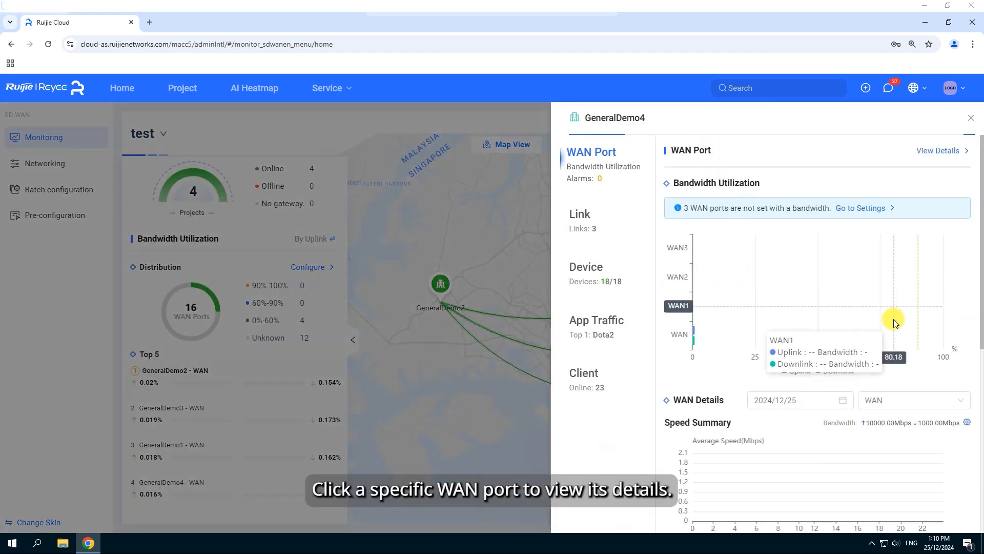
pyautogui.scroll(-3, 742, 288)
pyautogui.scroll(-2, 775, 308)
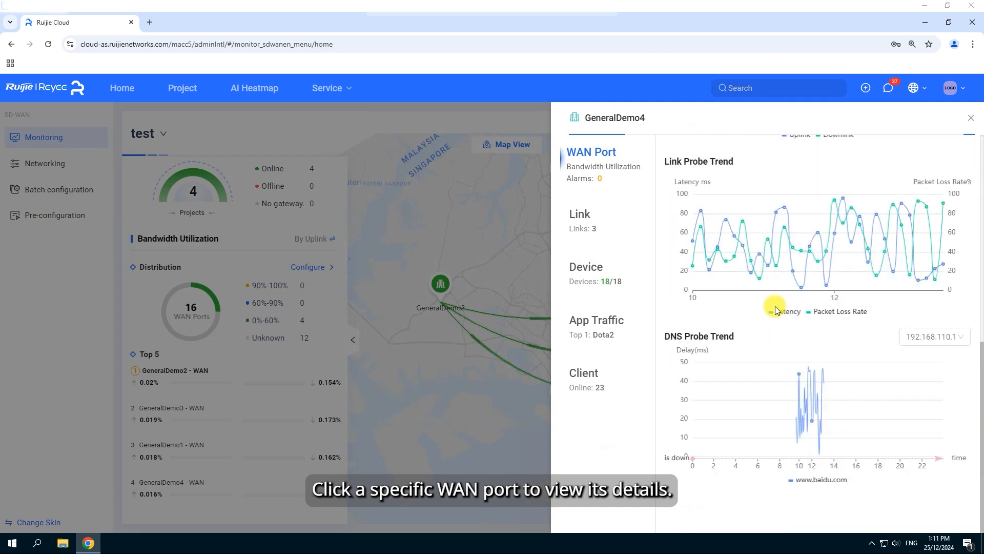
pyautogui.scroll(5, 777, 307)
pyautogui.scroll(2, 780, 308)
pyautogui.click(970, 118)
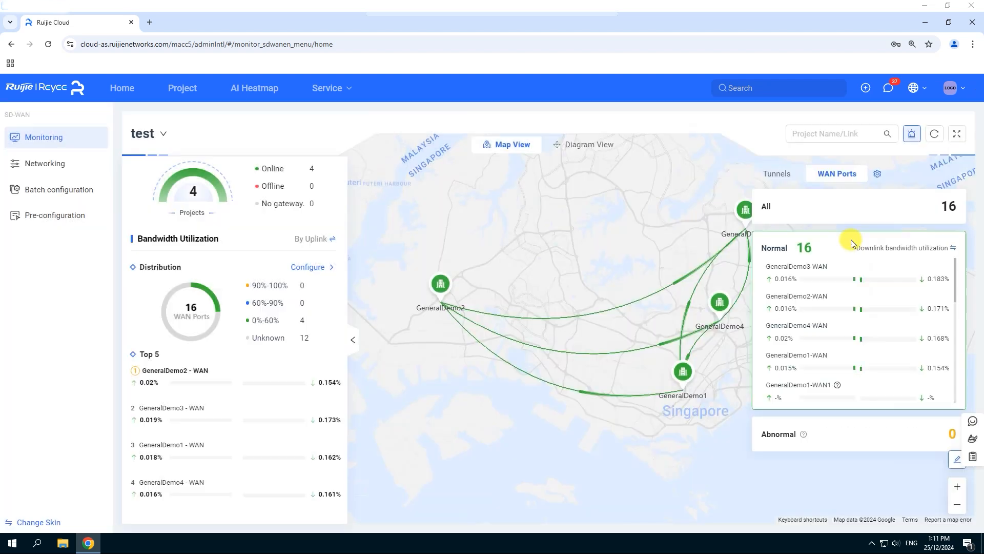
pyautogui.click(878, 175)
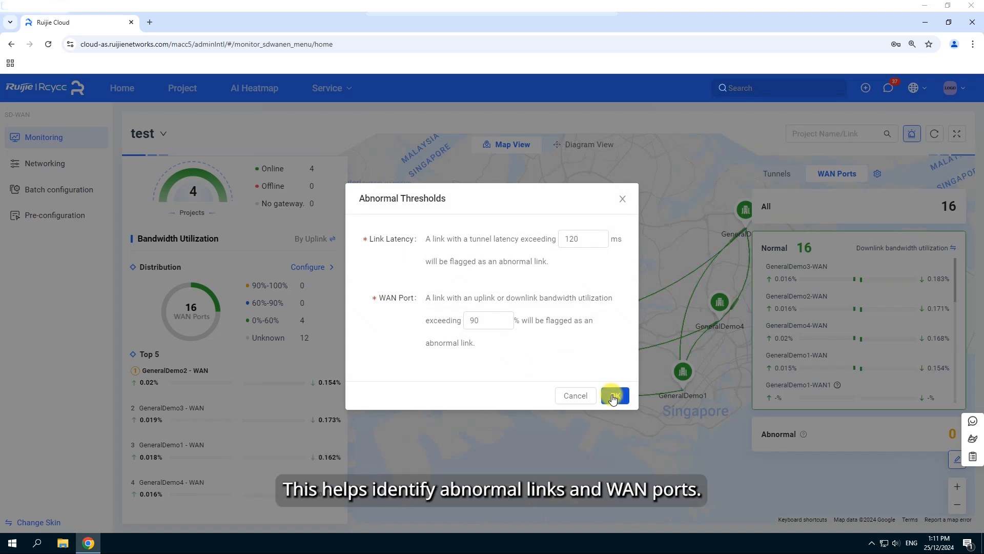
pyautogui.click(614, 396)
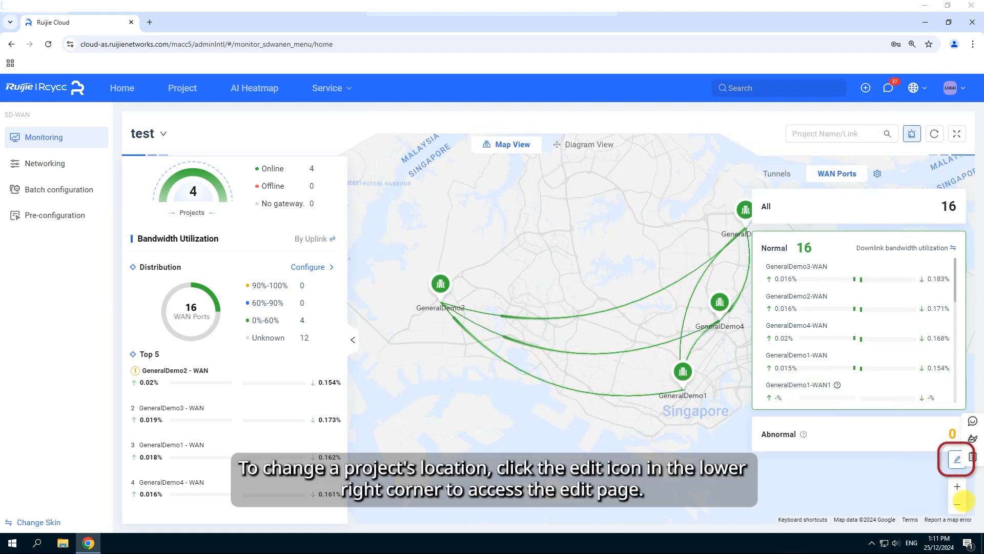
# Step: Edit project locations and drag the GeneralDemo4 marker slightly up and left
pyautogui.click(957, 459)
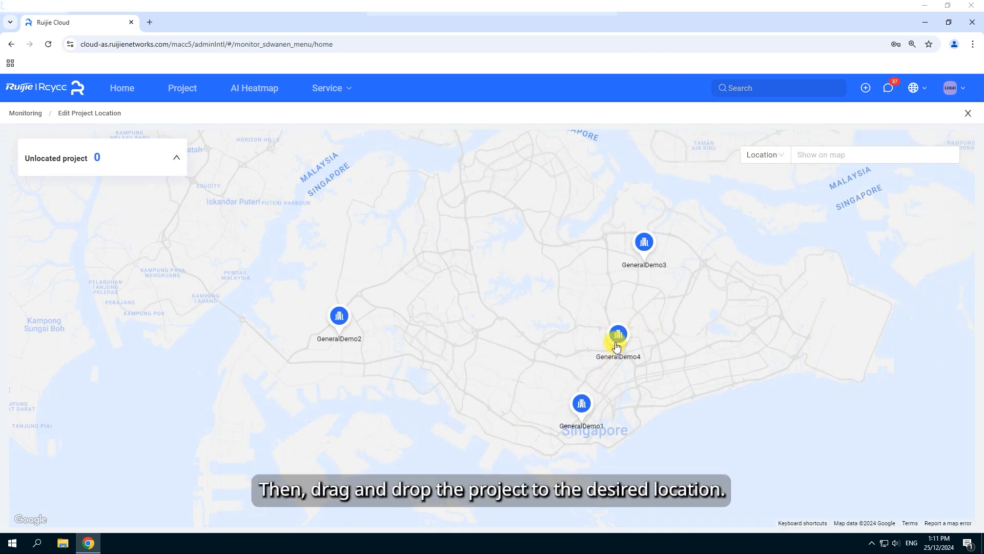
pyautogui.moveTo(616, 347); pyautogui.dragTo(609, 338)
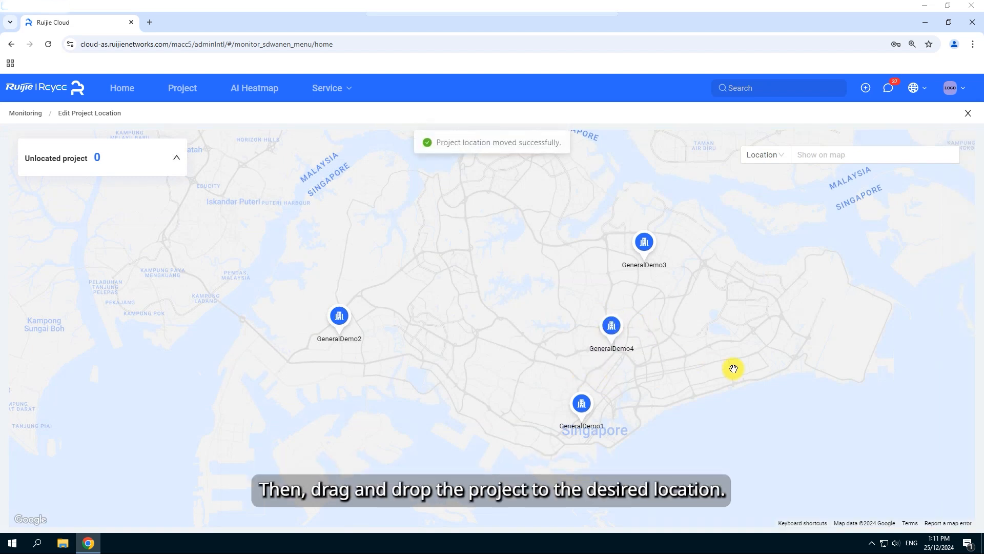